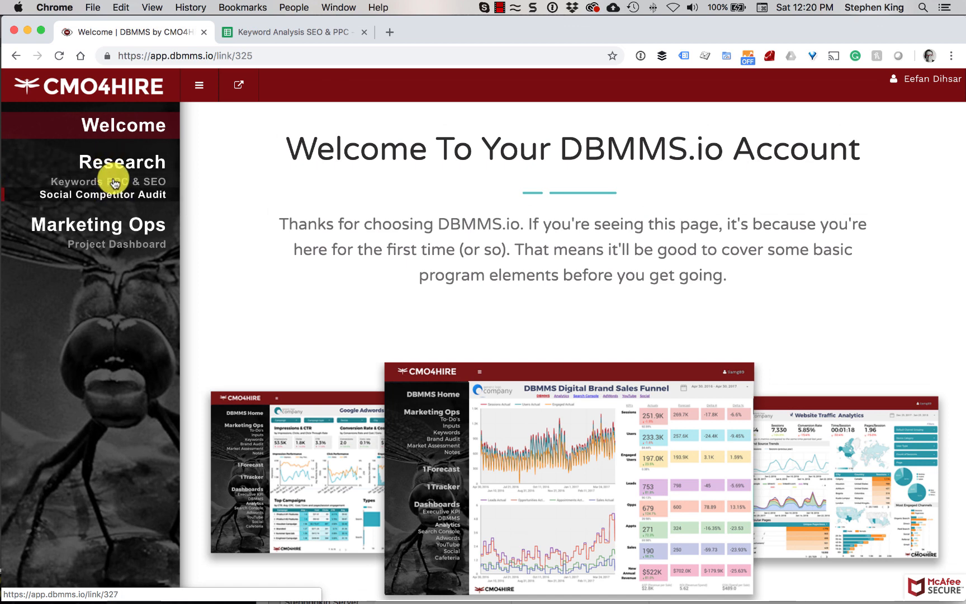
View the Keywords PPC & SEO page under Research and return to the Welcome page
{"action": "left_click", "coordinate": [114, 183]}
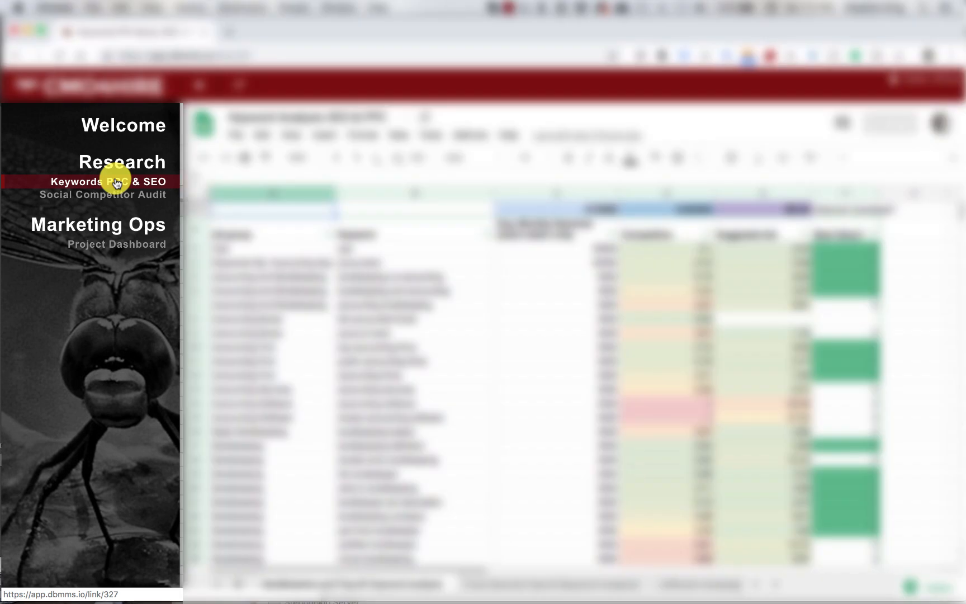
{"action": "left_click", "coordinate": [124, 128]}
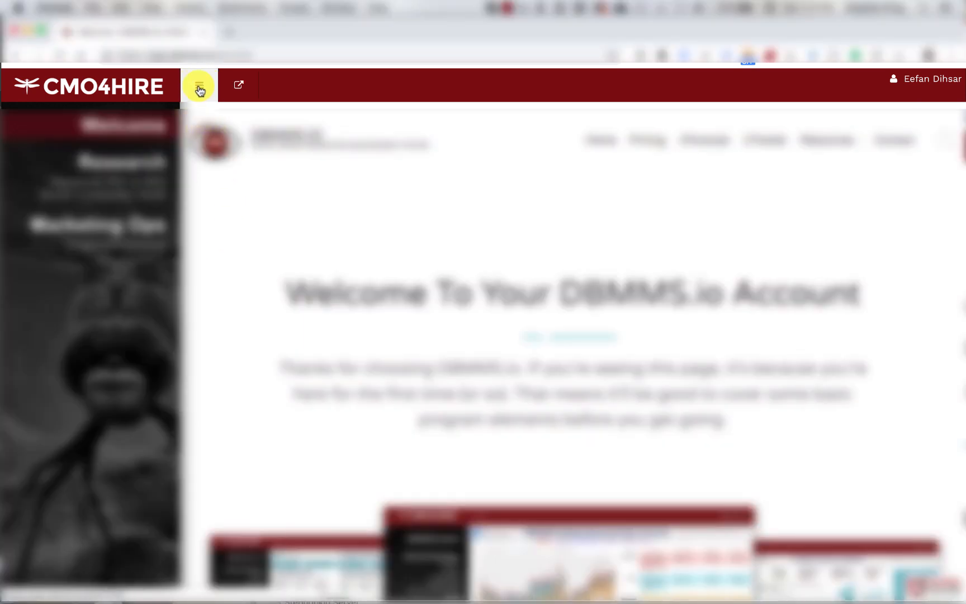
Hide and restore the sidebar, and view the embedded Welcome page in its own browser tab before returning to the account
{"action": "left_click", "coordinate": [199, 89]}
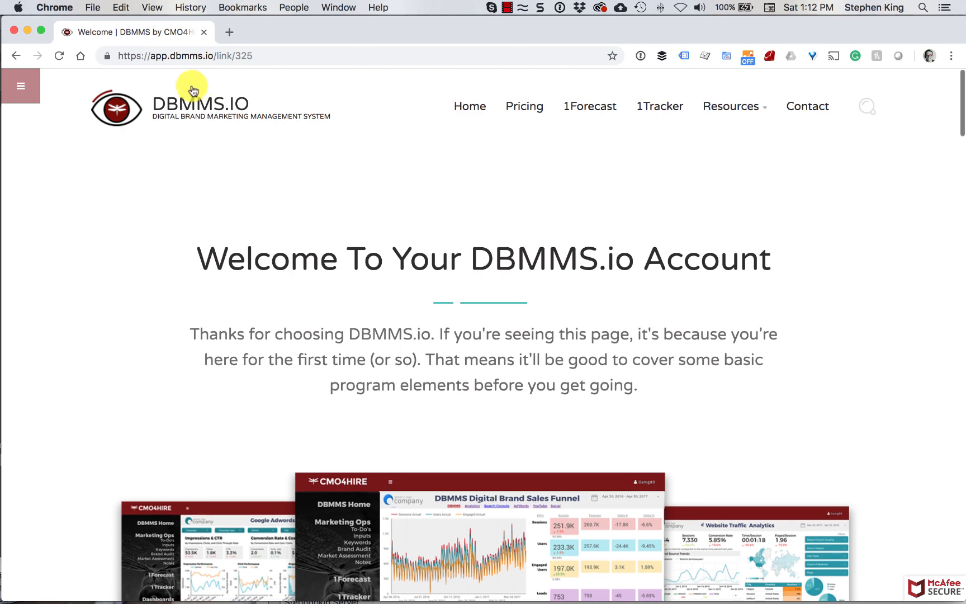
{"action": "left_click", "coordinate": [20, 89]}
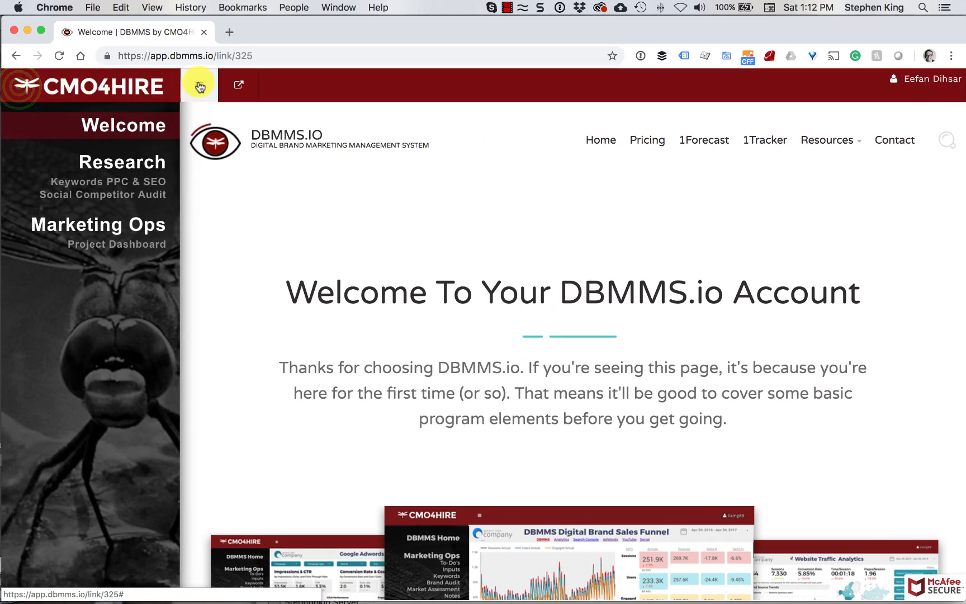
{"action": "left_click", "coordinate": [238, 86]}
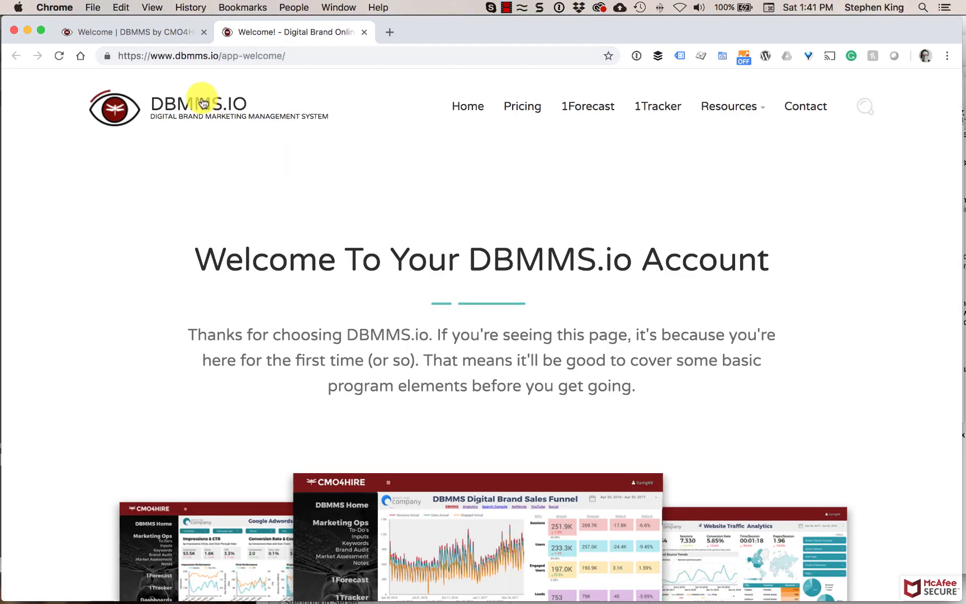
{"action": "left_click", "coordinate": [119, 32]}
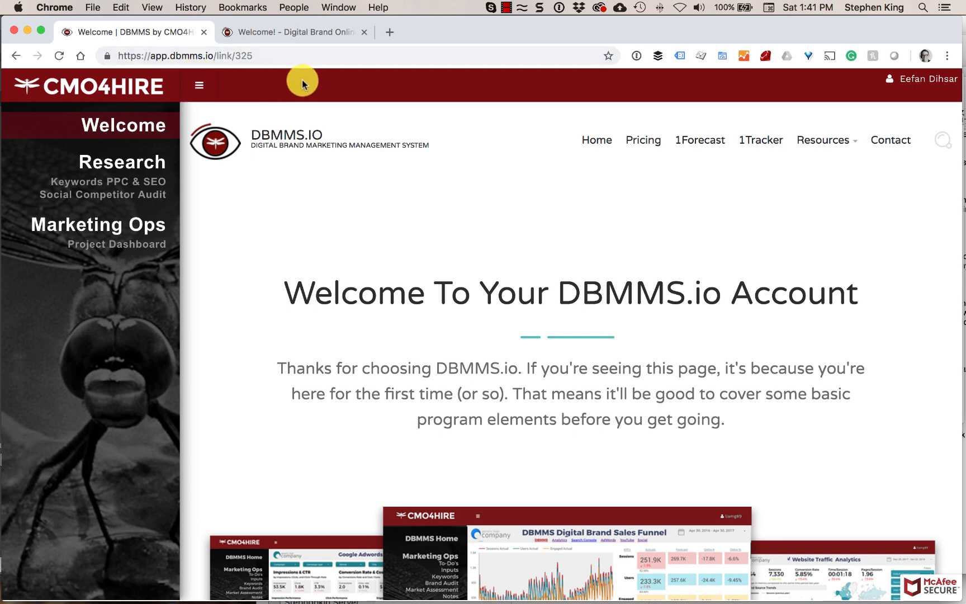
In the menu setup, move the Project Dashboard link under Research above Social Competitor Audit and update the menu
{"action": "left_click", "coordinate": [919, 86]}
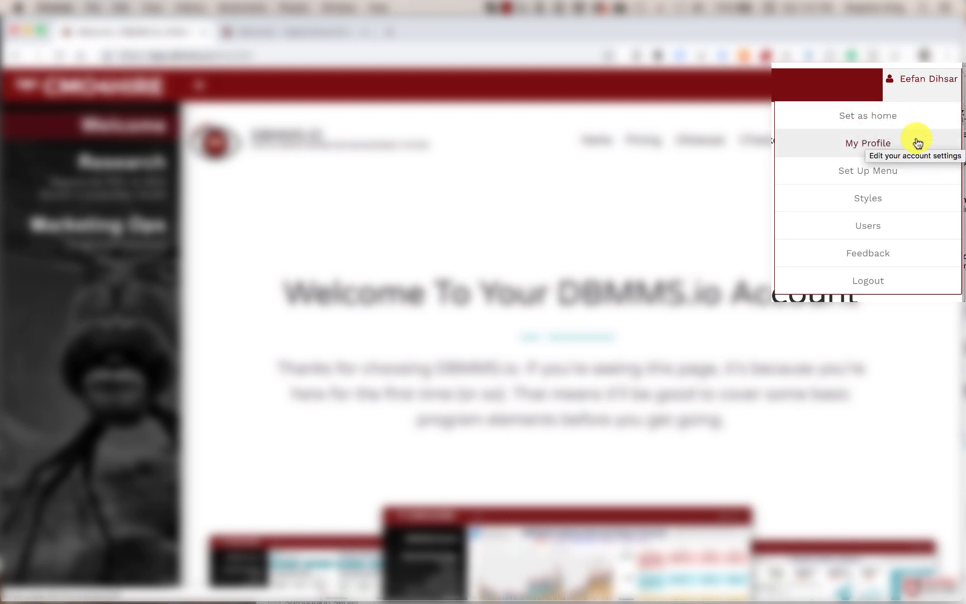
{"action": "left_click", "coordinate": [923, 171]}
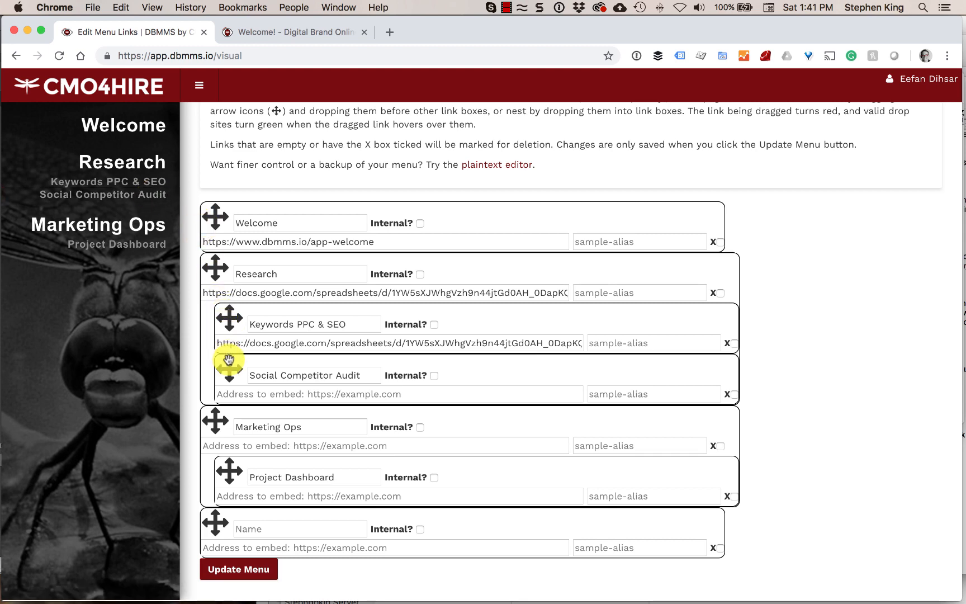
{"action": "scroll", "coordinate": [228, 366], "scroll_direction": "up", "scroll_amount": 1}
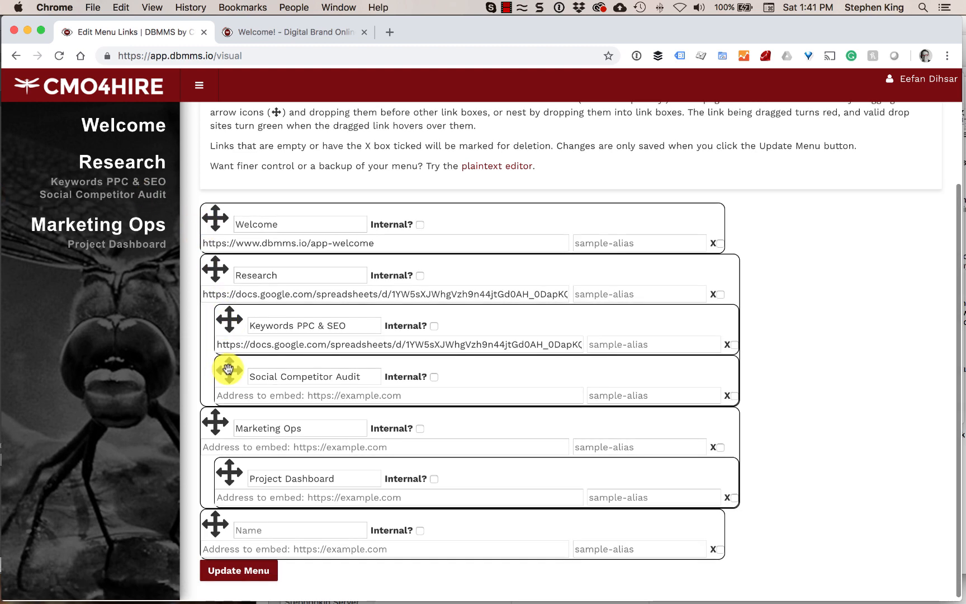
{"action": "scroll", "coordinate": [239, 451], "scroll_direction": "down", "scroll_amount": 1}
{"action": "scroll", "coordinate": [233, 472], "scroll_direction": "up", "scroll_amount": 1}
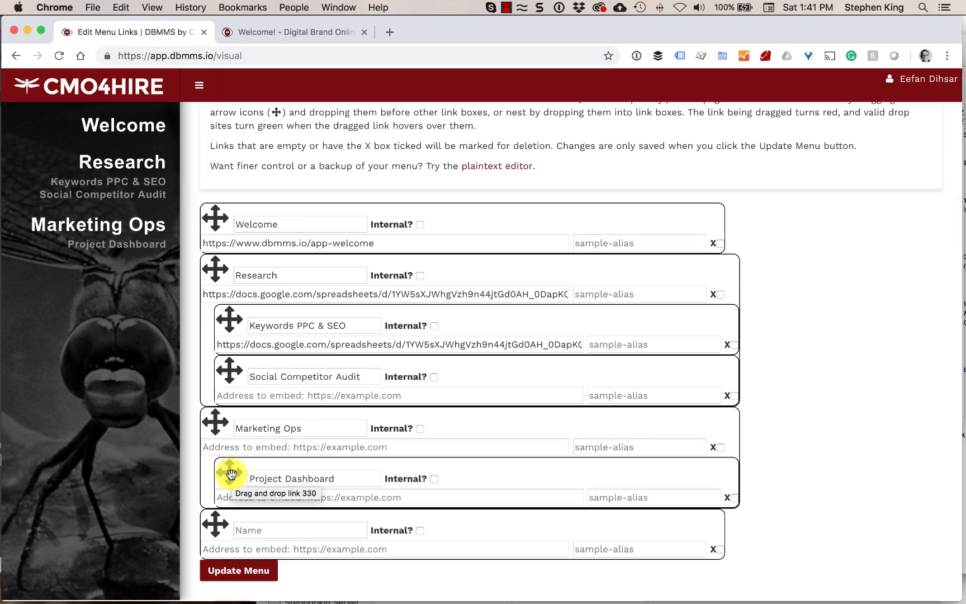
{"action": "left_click_drag", "start_coordinate": [231, 474], "coordinate": [270, 386]}
{"action": "scroll", "coordinate": [268, 386], "scroll_direction": "down", "scroll_amount": 5}
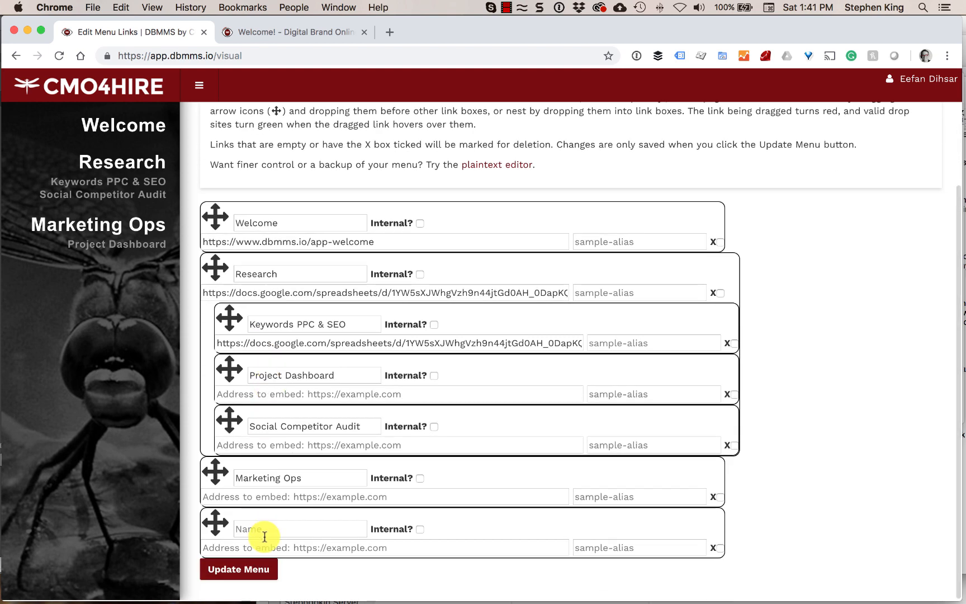
{"action": "left_click", "coordinate": [239, 569]}
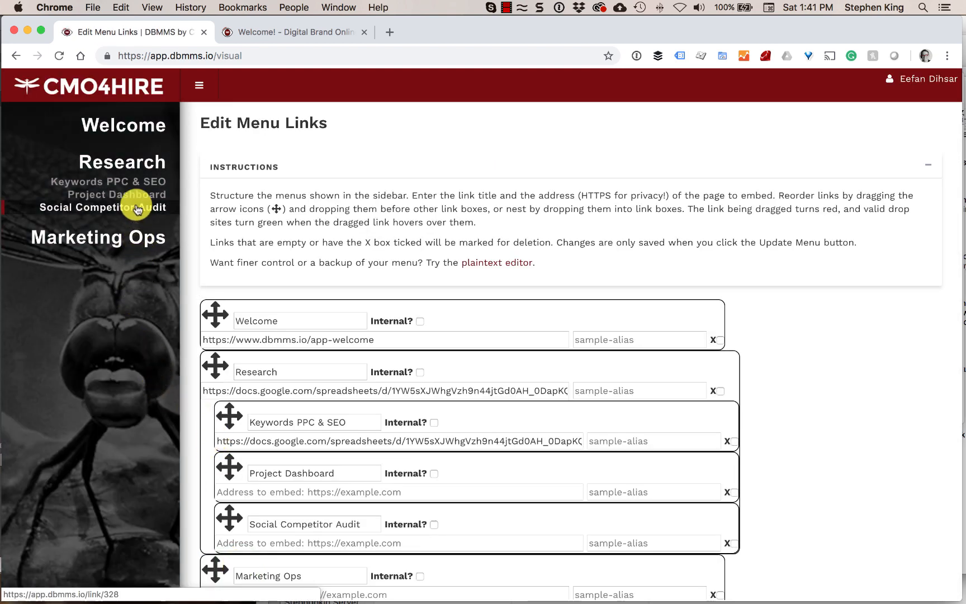
Open the default style for this menu and examine the CSS instructions and the custom CSS code
{"action": "left_click", "coordinate": [901, 80]}
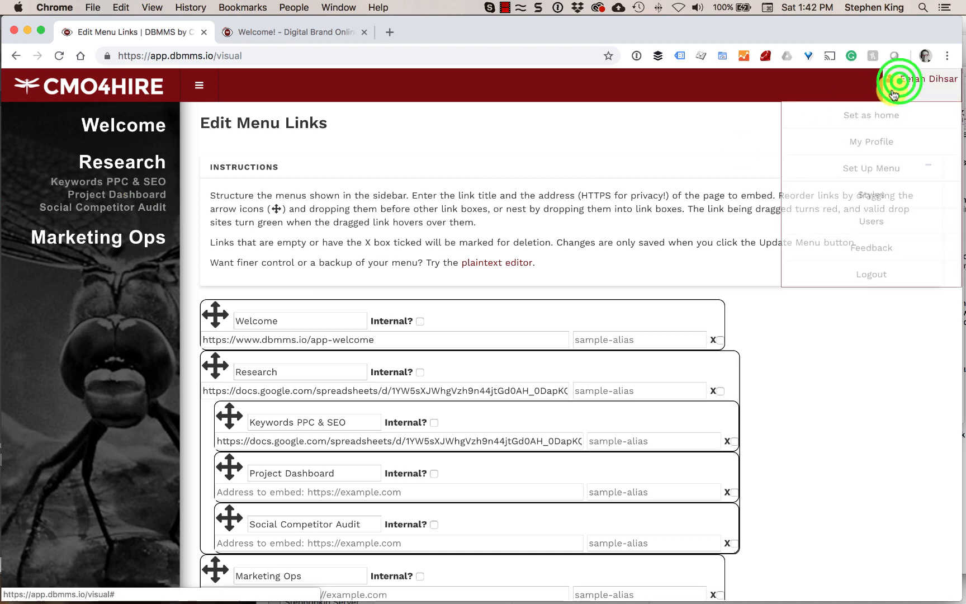
{"action": "left_click", "coordinate": [902, 204]}
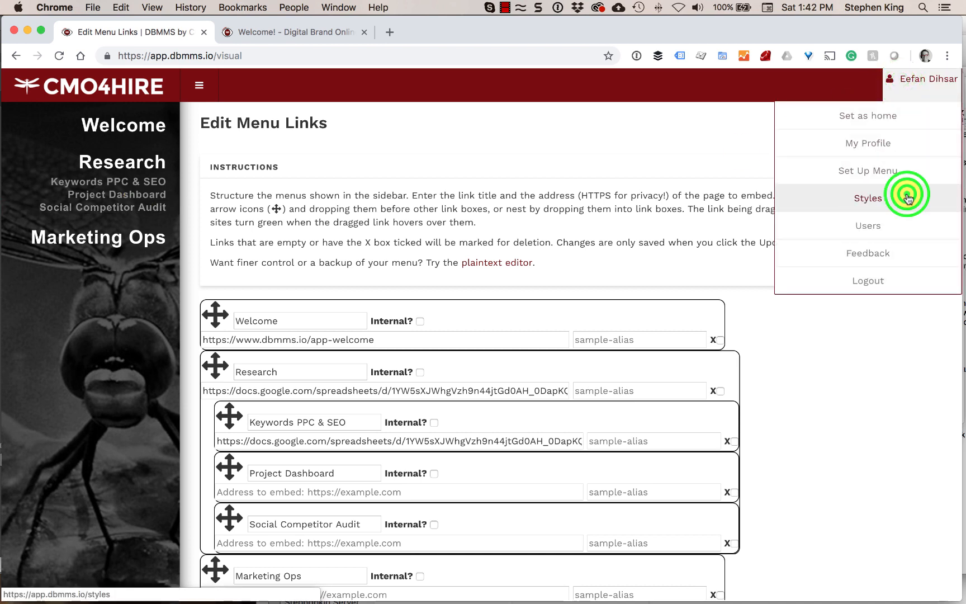
{"action": "left_click", "coordinate": [259, 191]}
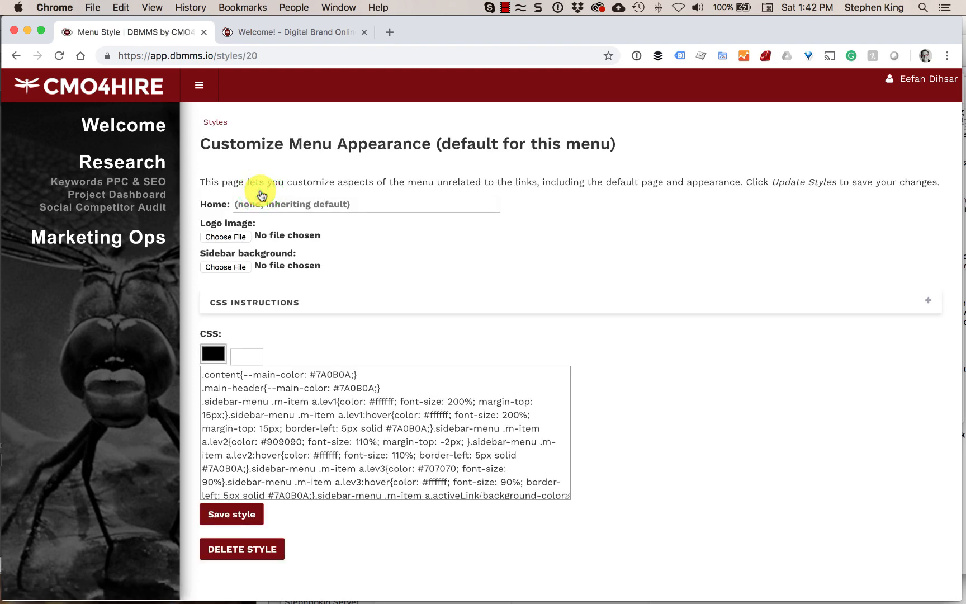
{"action": "left_click", "coordinate": [928, 301]}
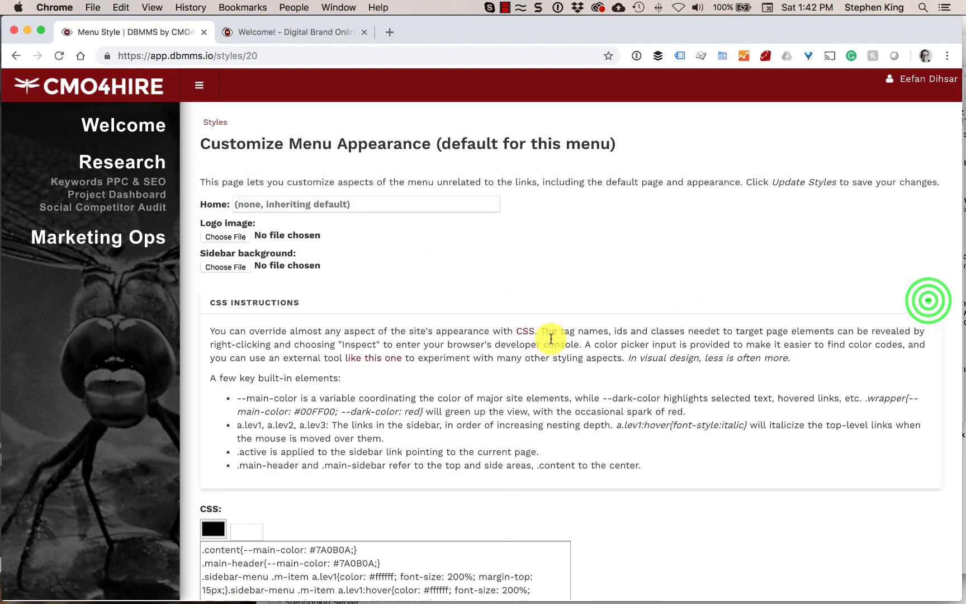
{"action": "scroll", "coordinate": [520, 352], "scroll_direction": "down", "scroll_amount": 5}
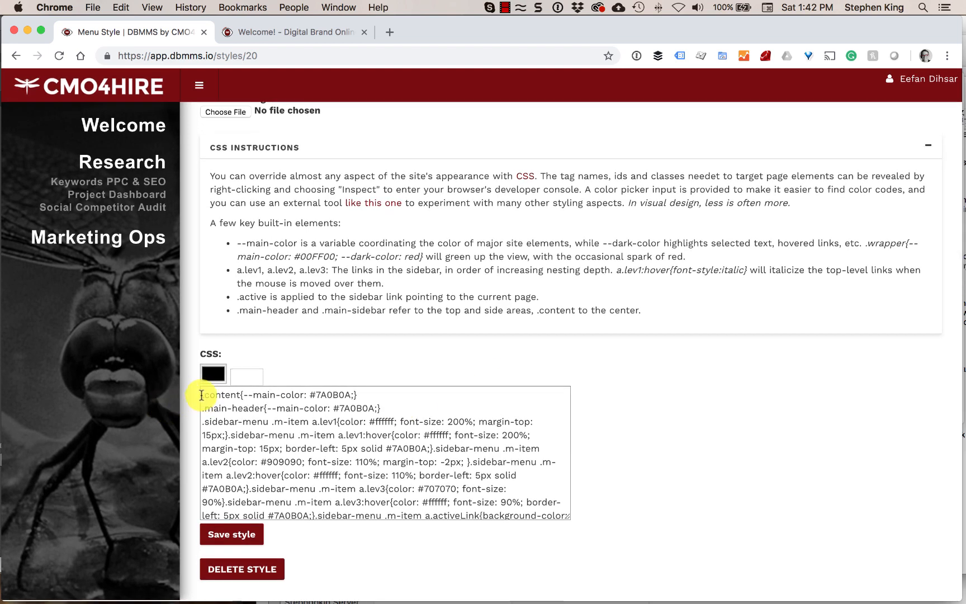
{"action": "left_click_drag", "start_coordinate": [202, 395], "coordinate": [523, 548]}
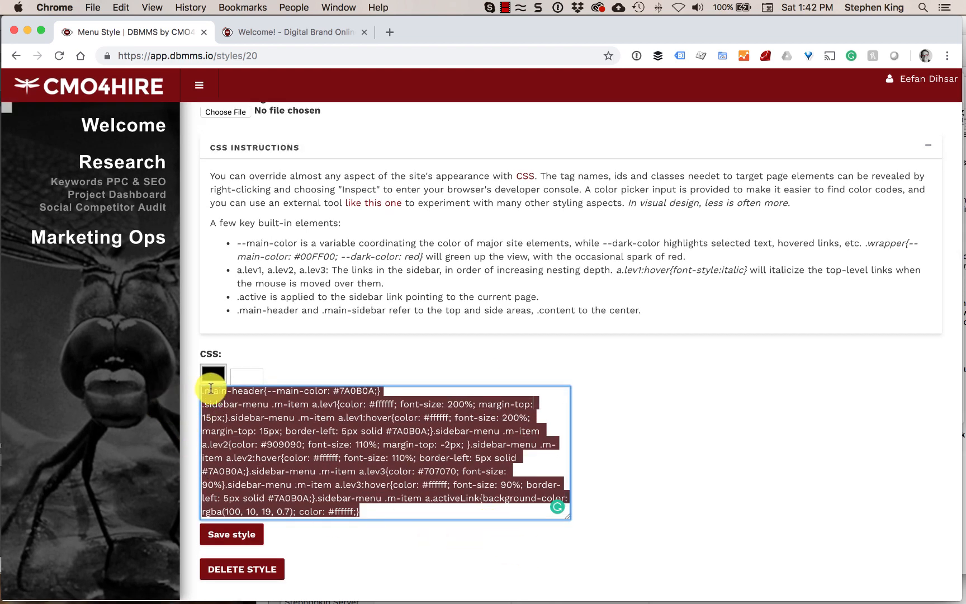
Use the CSS colour picker to sample the sidebar background image and the header bar's dark red, 66000B
{"action": "left_click", "coordinate": [215, 379]}
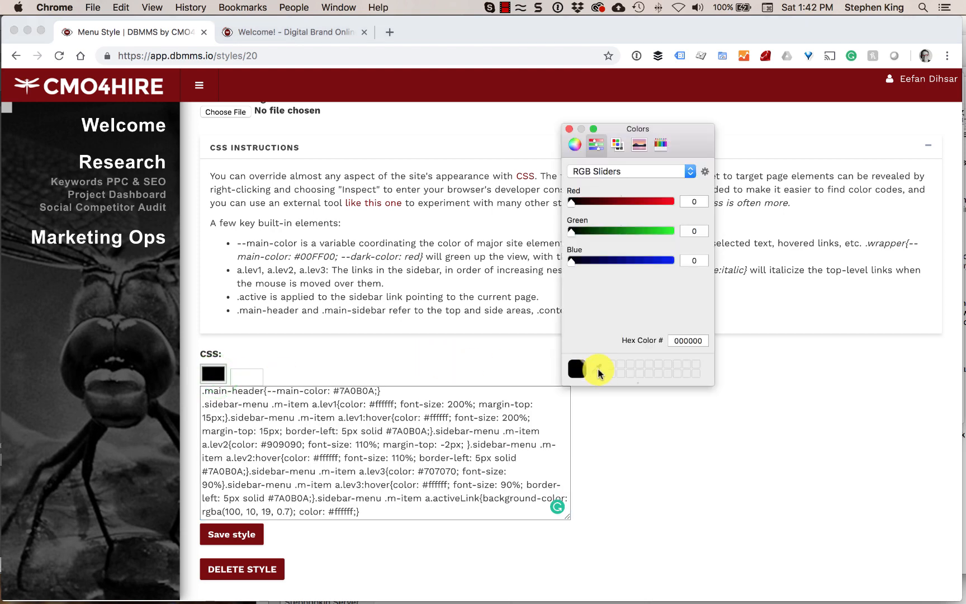
{"action": "left_click", "coordinate": [596, 370]}
{"action": "left_click", "coordinate": [83, 355]}
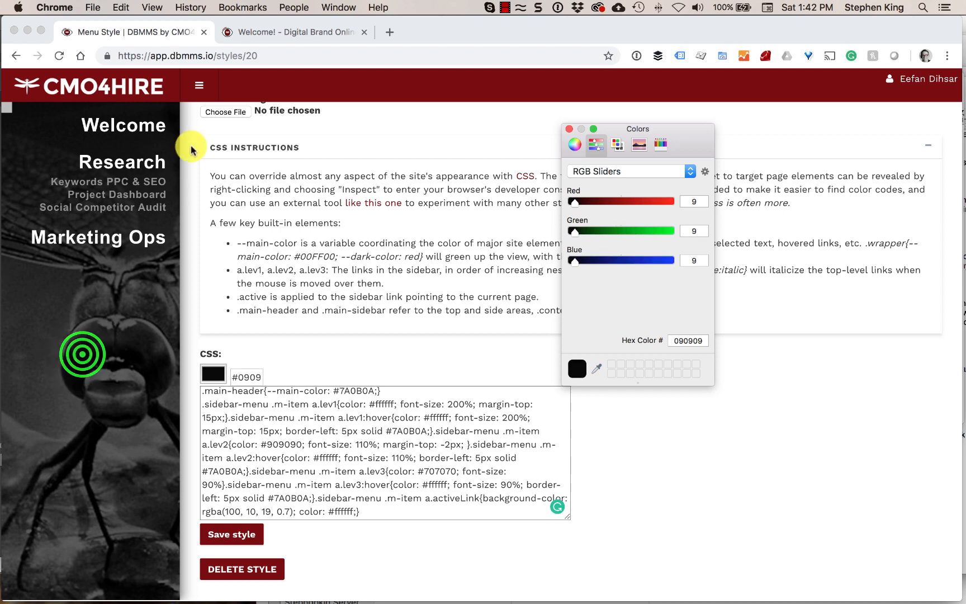
{"action": "left_click", "coordinate": [598, 371]}
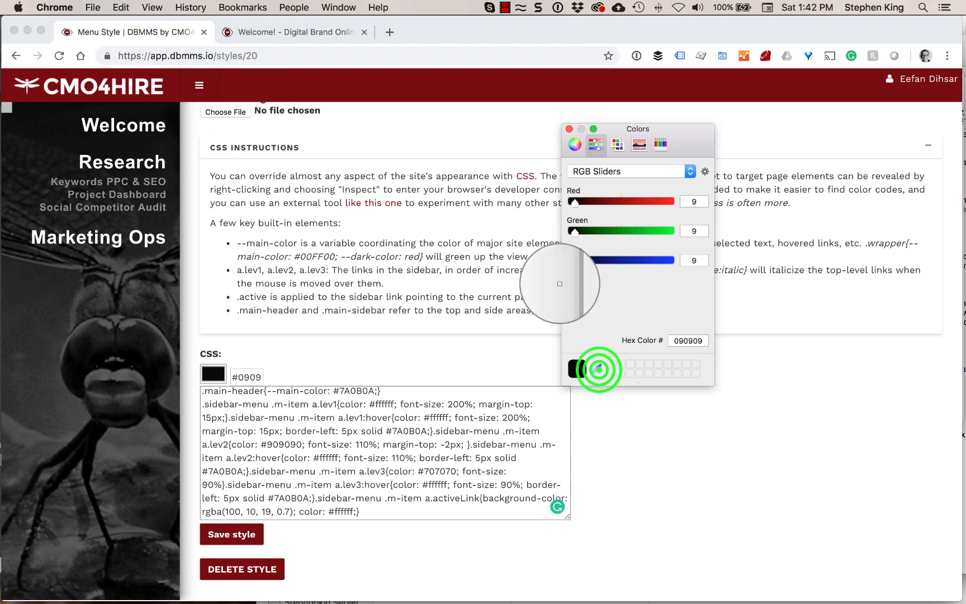
{"action": "left_click", "coordinate": [297, 77]}
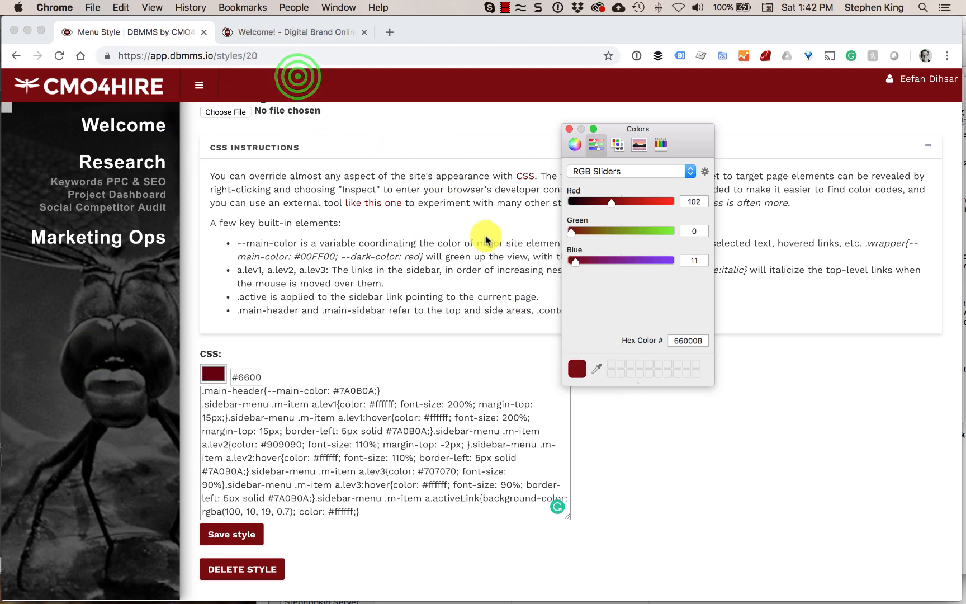
{"action": "left_click", "coordinate": [570, 132]}
Look through the custom CSS rules for the header and sidebar menu levels
{"action": "left_click", "coordinate": [287, 434]}
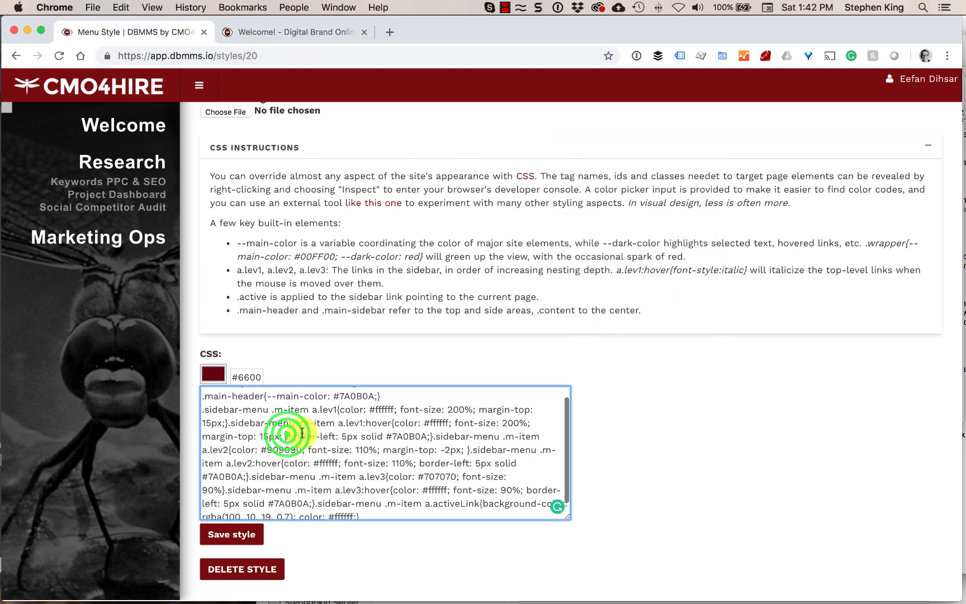
{"action": "scroll", "coordinate": [302, 433], "scroll_direction": "up", "scroll_amount": 2}
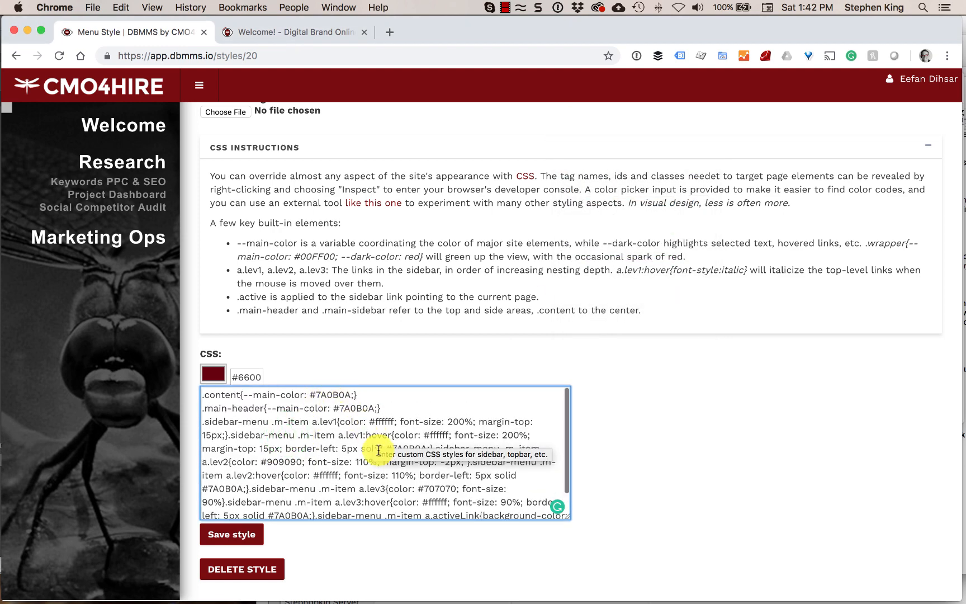
{"action": "scroll", "coordinate": [379, 450], "scroll_direction": "down", "scroll_amount": 1}
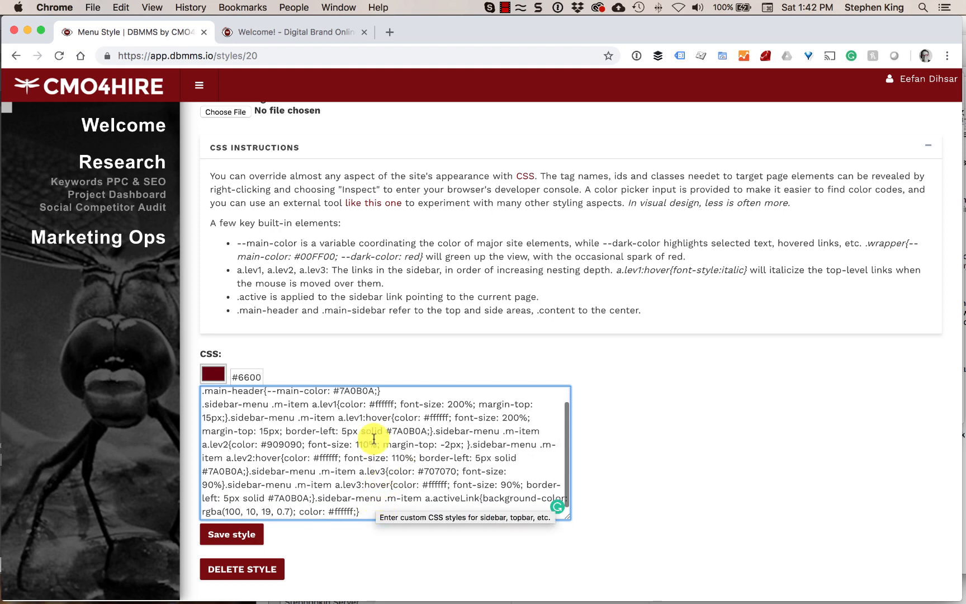
{"action": "scroll", "coordinate": [366, 435], "scroll_direction": "up", "scroll_amount": 1}
{"action": "left_click", "coordinate": [324, 556]}
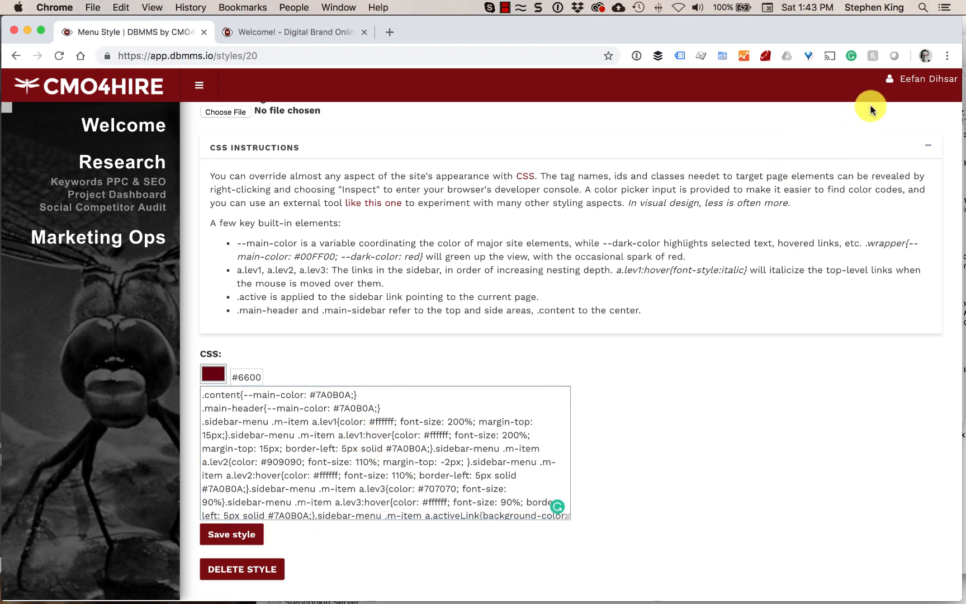
Open the list of users belonging or assignable to the account
{"action": "left_click", "coordinate": [901, 78]}
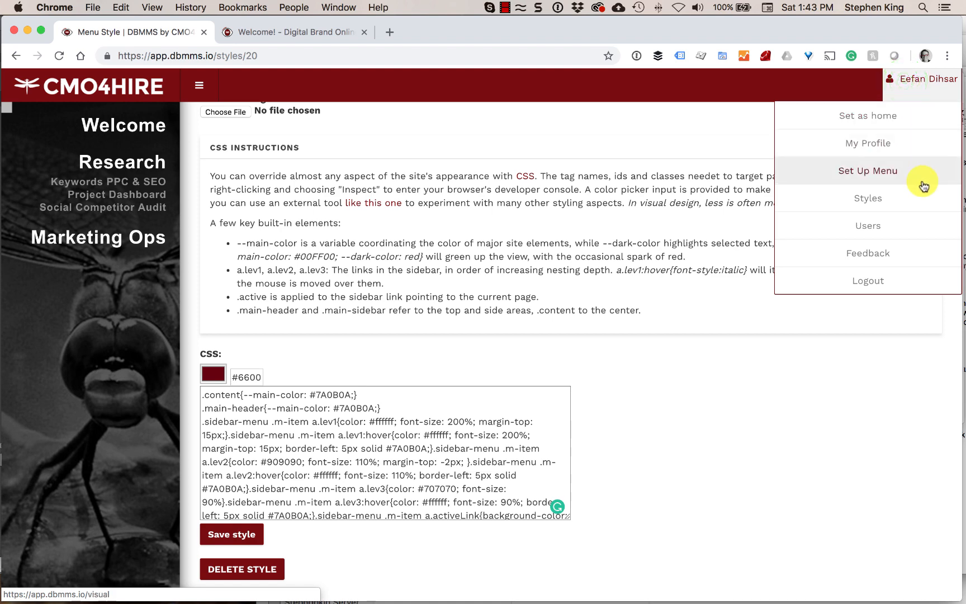
{"action": "left_click", "coordinate": [917, 220]}
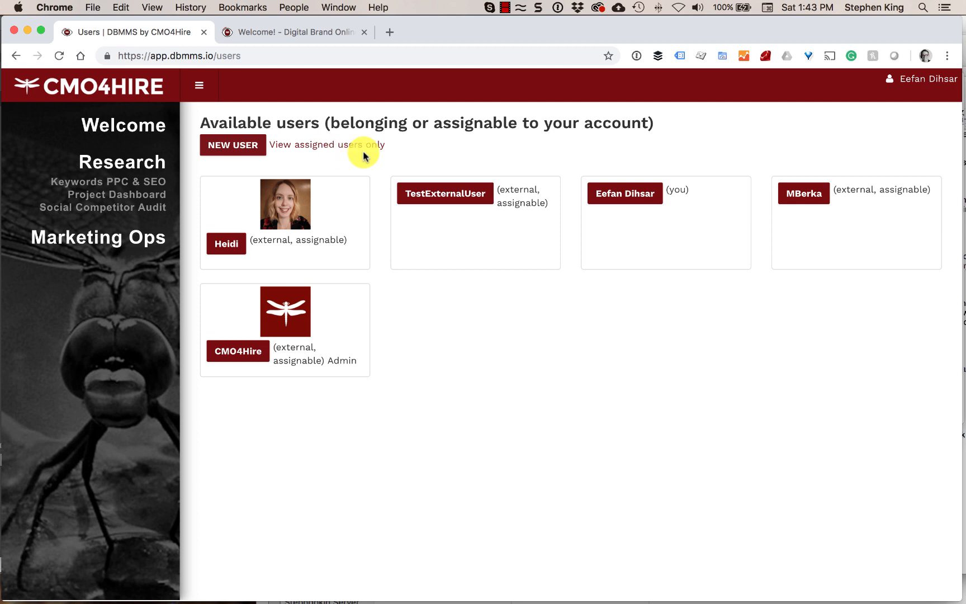
Open the feedback form, examine its questions from email address to priority, and return to the Welcome page
{"action": "left_click", "coordinate": [908, 81]}
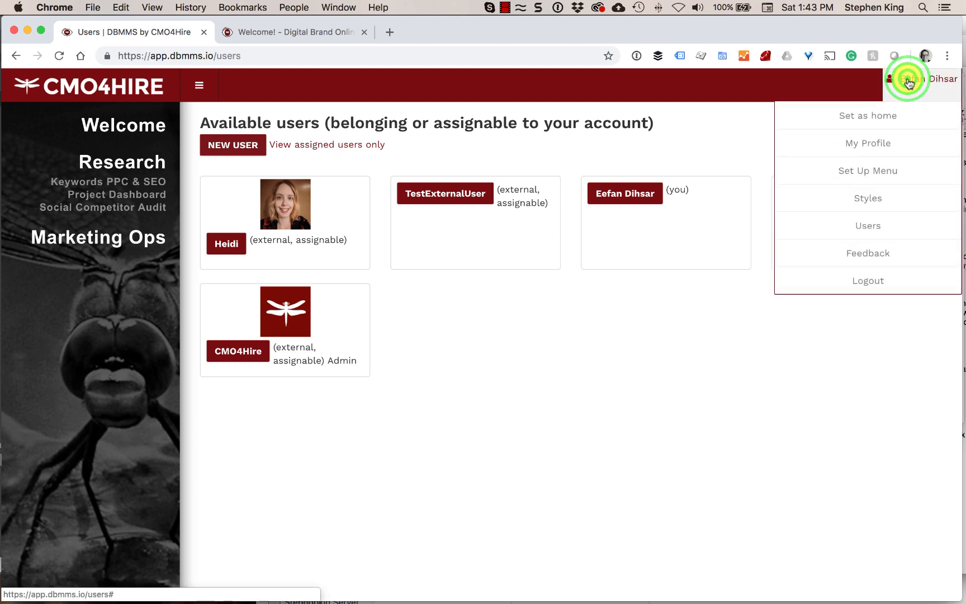
{"action": "left_click", "coordinate": [901, 258]}
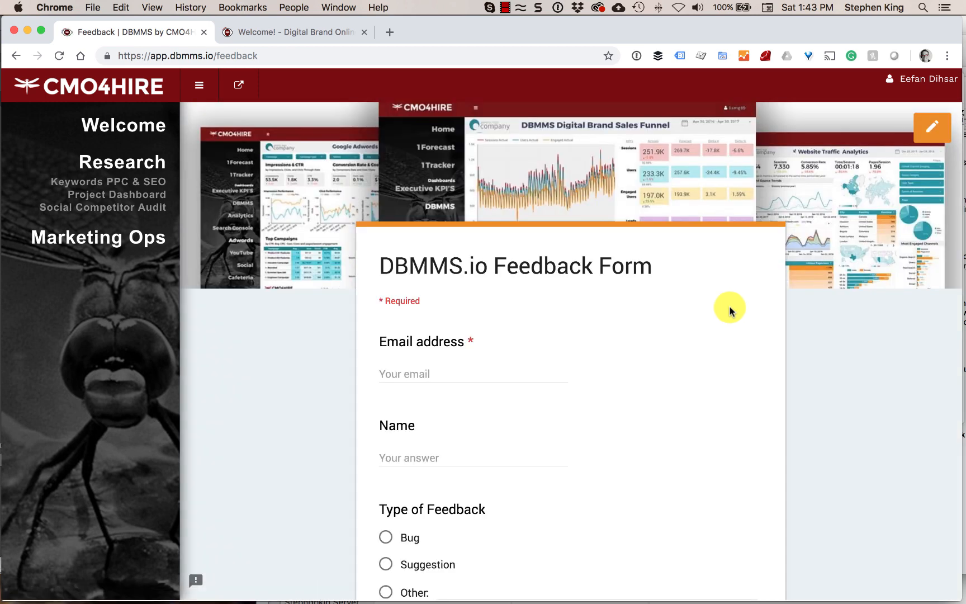
{"action": "scroll", "coordinate": [814, 341], "scroll_direction": "down", "scroll_amount": 5}
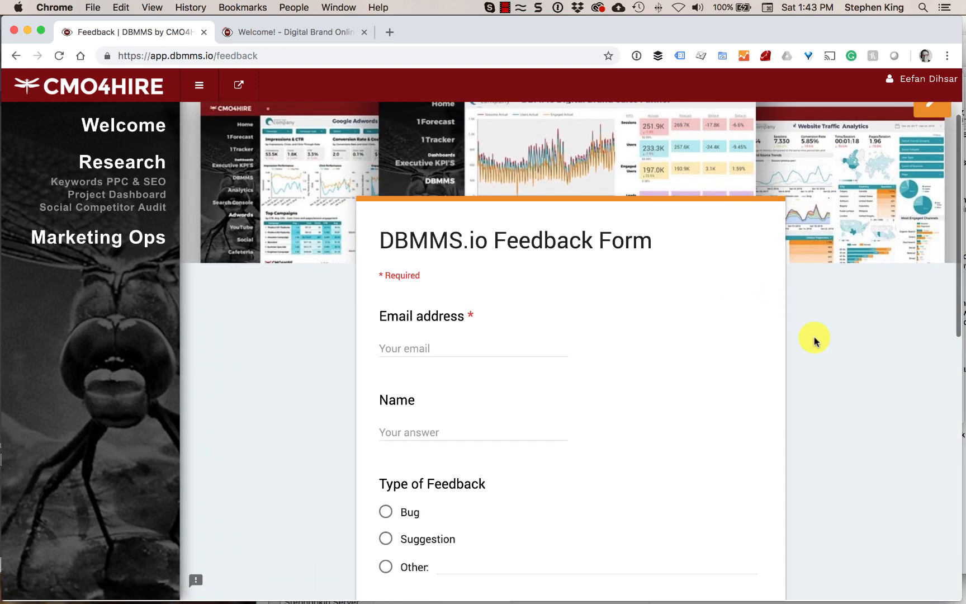
{"action": "scroll", "coordinate": [793, 346], "scroll_direction": "down", "scroll_amount": 5}
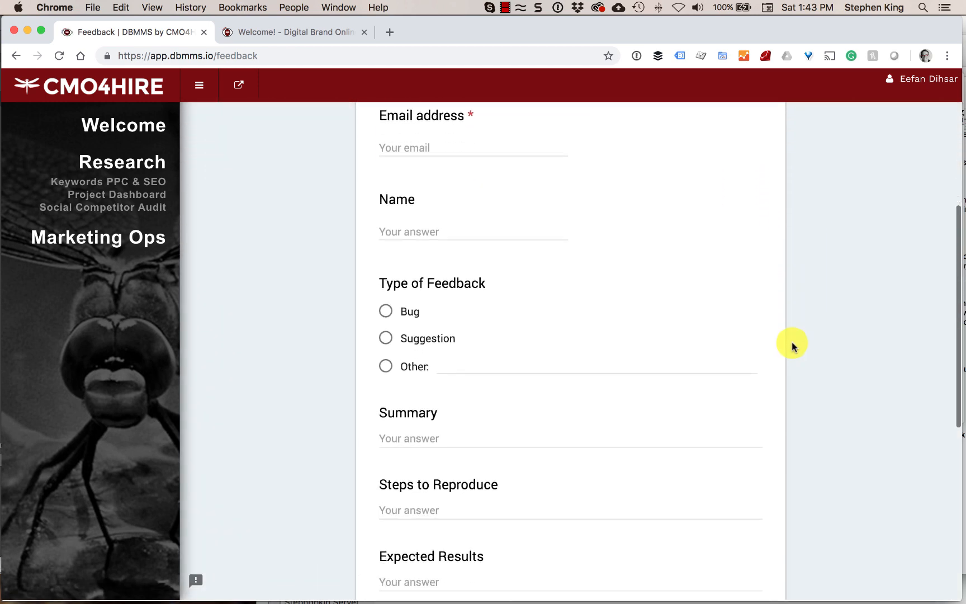
{"action": "scroll", "coordinate": [627, 356], "scroll_direction": "down", "scroll_amount": 5}
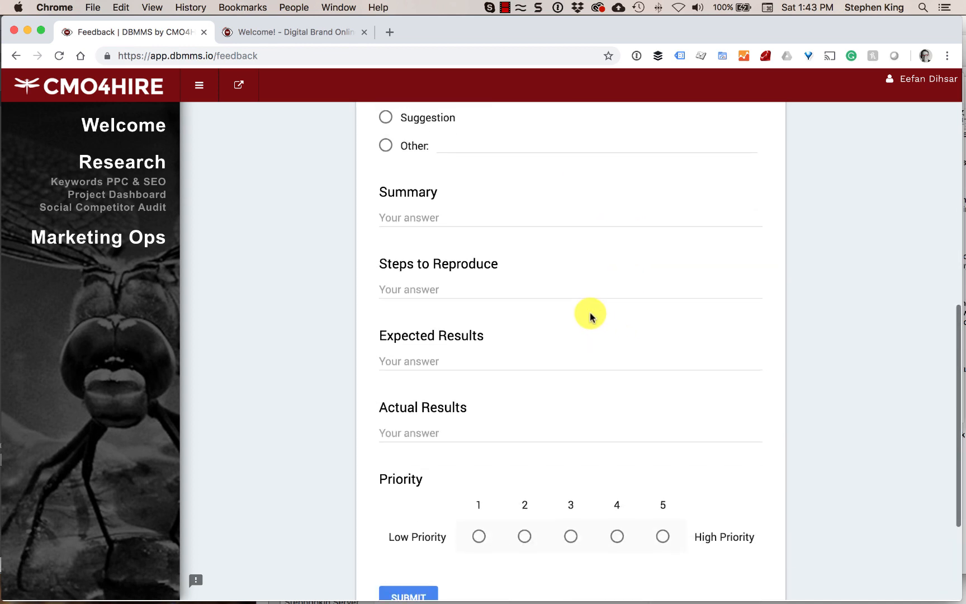
{"action": "scroll", "coordinate": [588, 315], "scroll_direction": "up", "scroll_amount": 10}
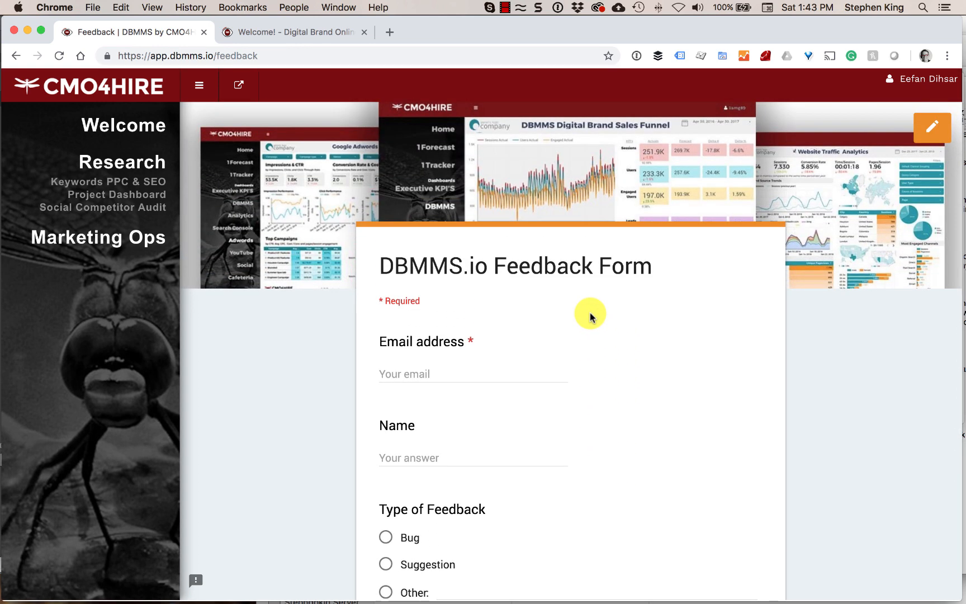
{"action": "left_click", "coordinate": [124, 130]}
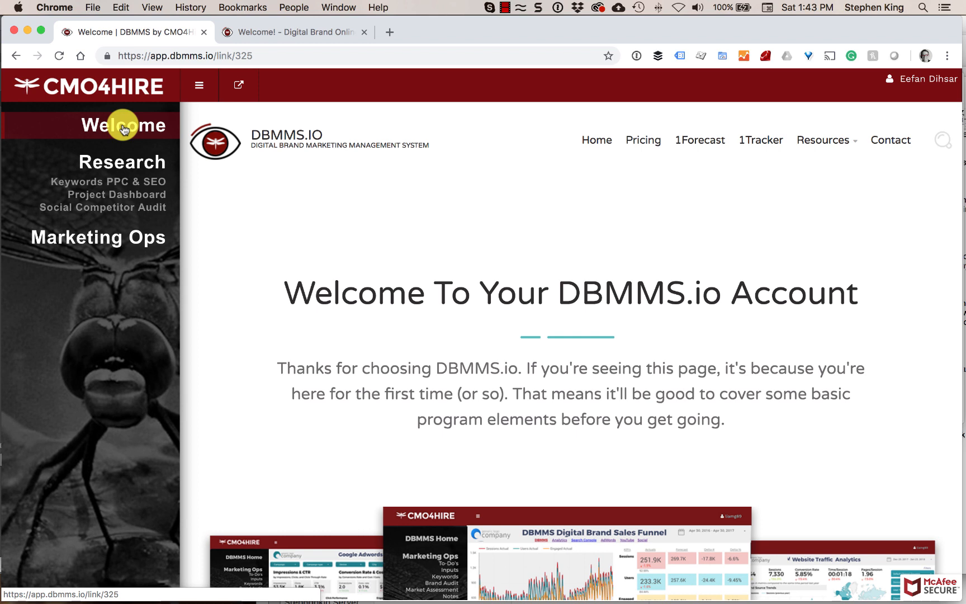